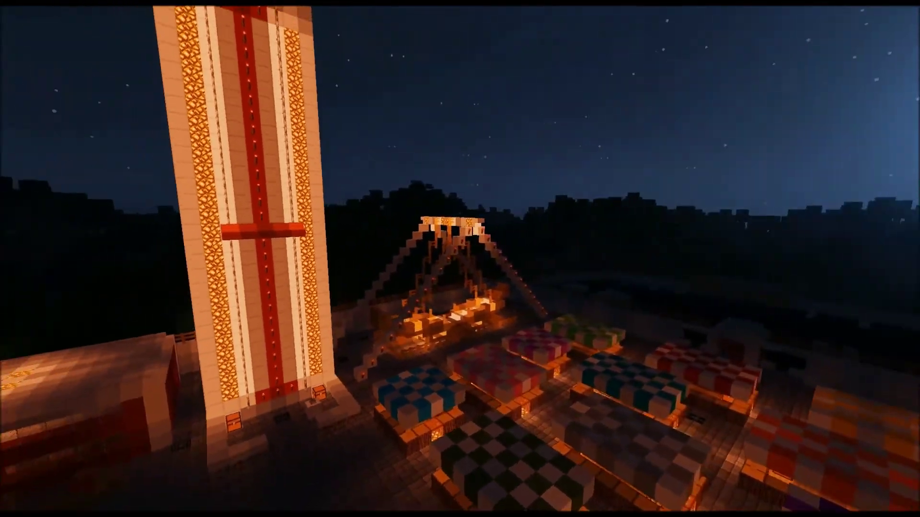
Step: Set the world spawn point at the current position with /spawnpoint
key(slash)
text(/)
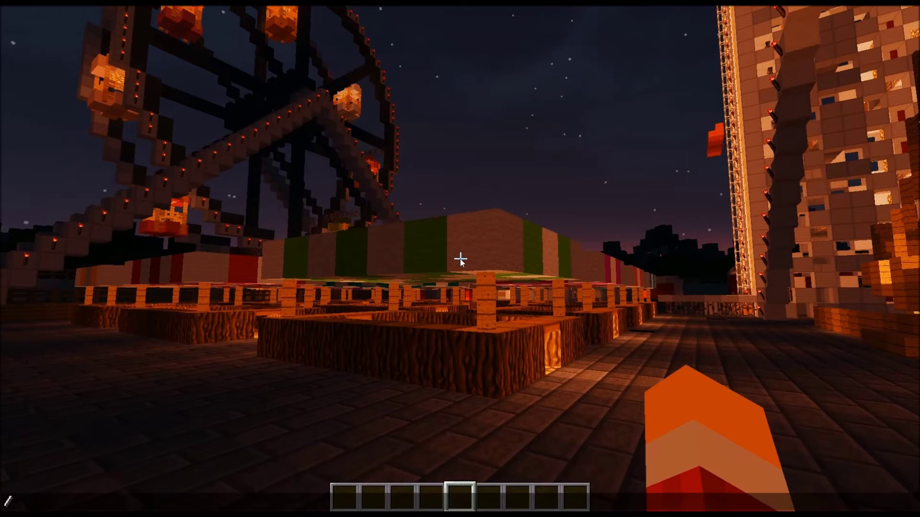
text(sp)
key(Tab)
key(Escape)
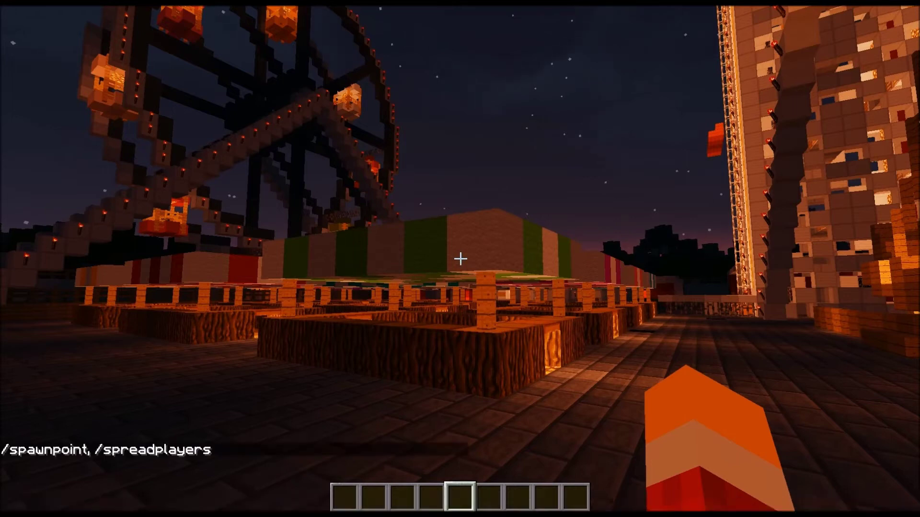
Step: Set difficulty to Normal and game mode to Adventure, then save and quit to title
key(slash)
text(/)
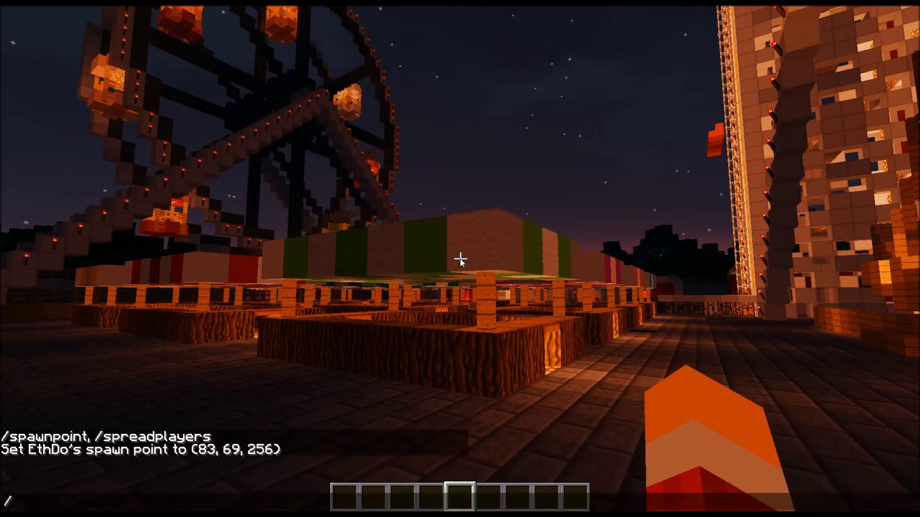
text(difficulty )
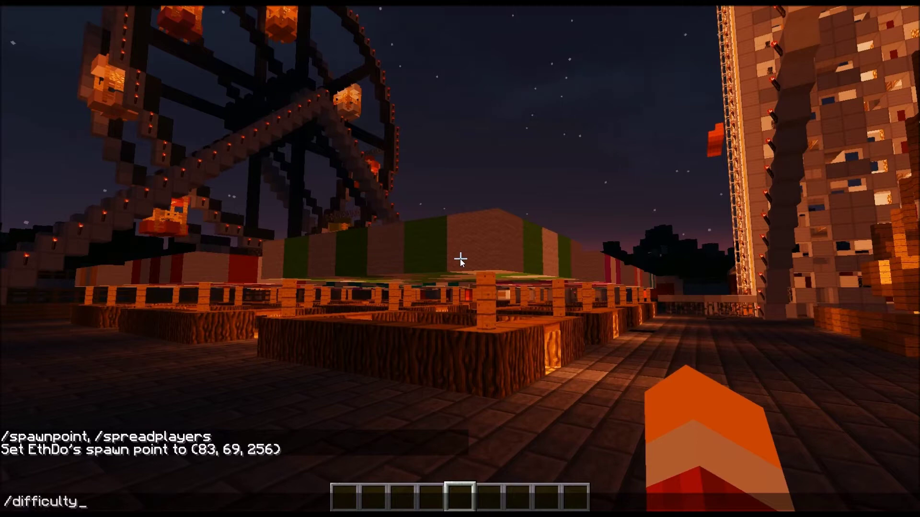
text(normal)
key(Return)
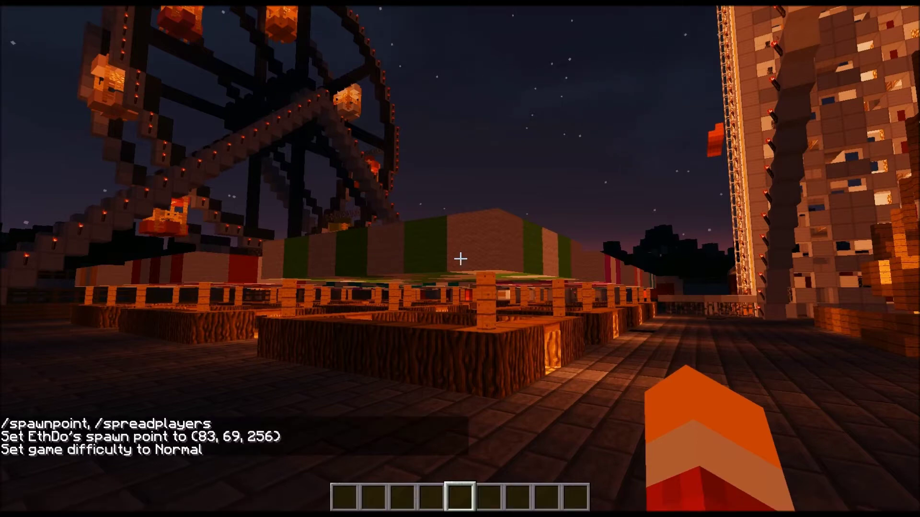
key(slash)
text(/)
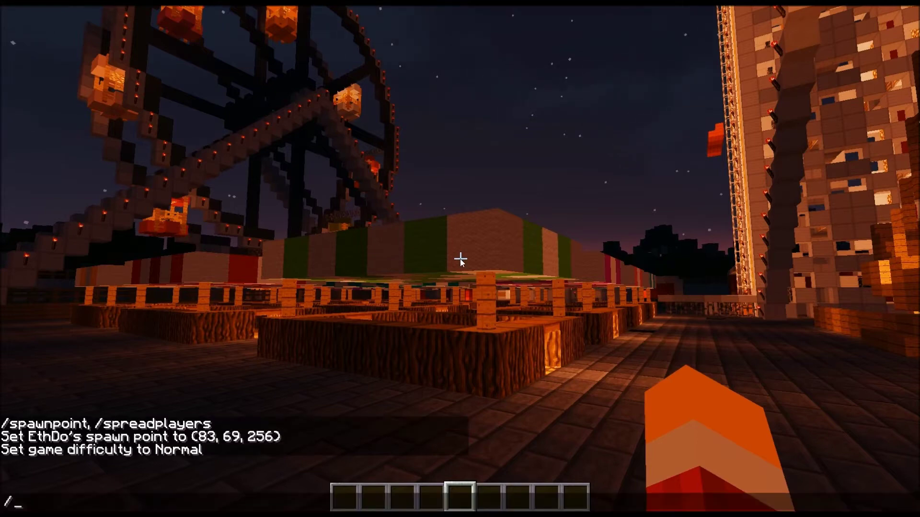
text(gamemode 2)
key(Return)
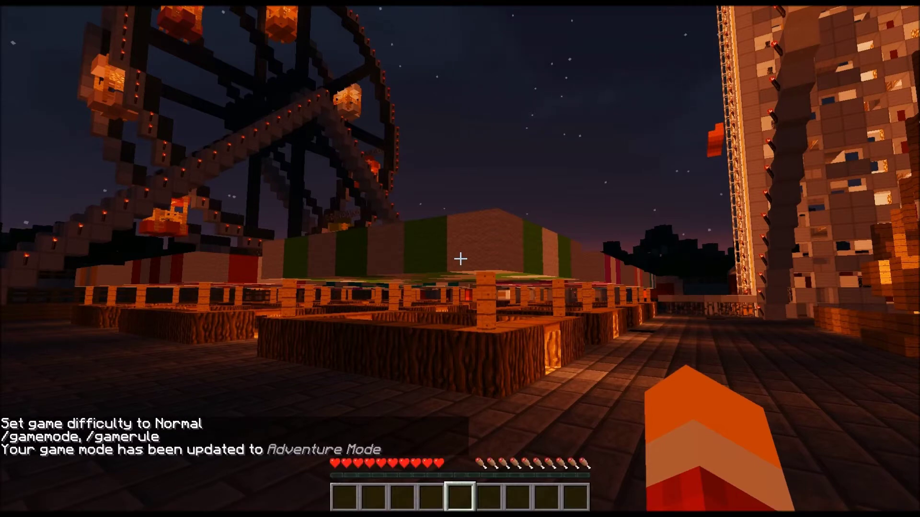
key(Escape)
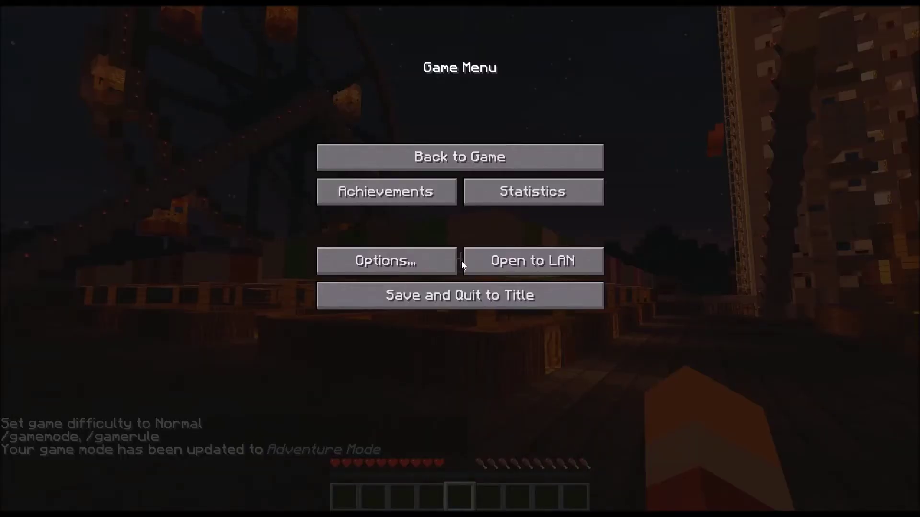
click(472, 295)
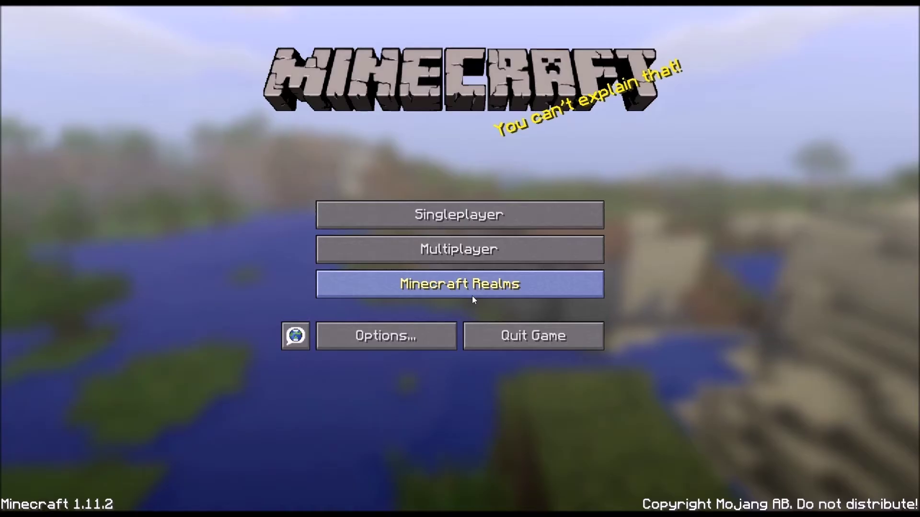
Step: Quit Minecraft and open the .minecraft saves folder through %appdata%
click(497, 335)
key(super)
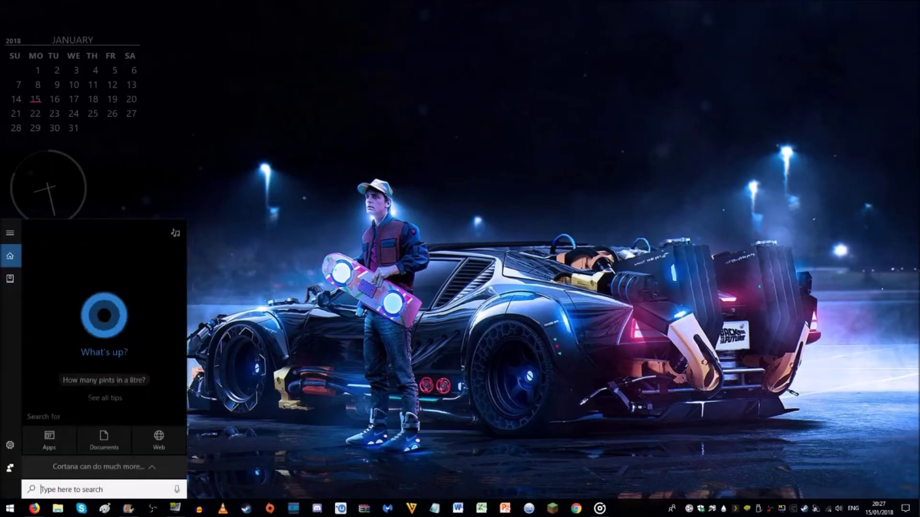
text(%appdata%)
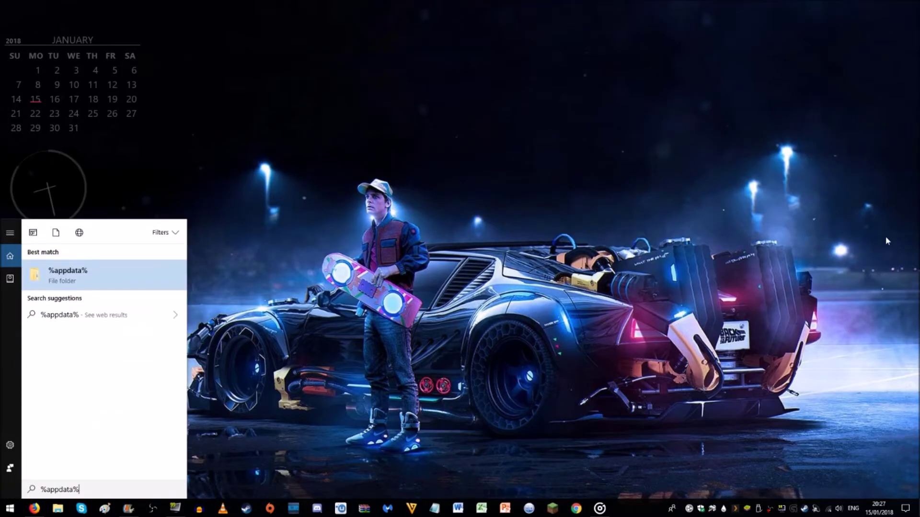
click(148, 279)
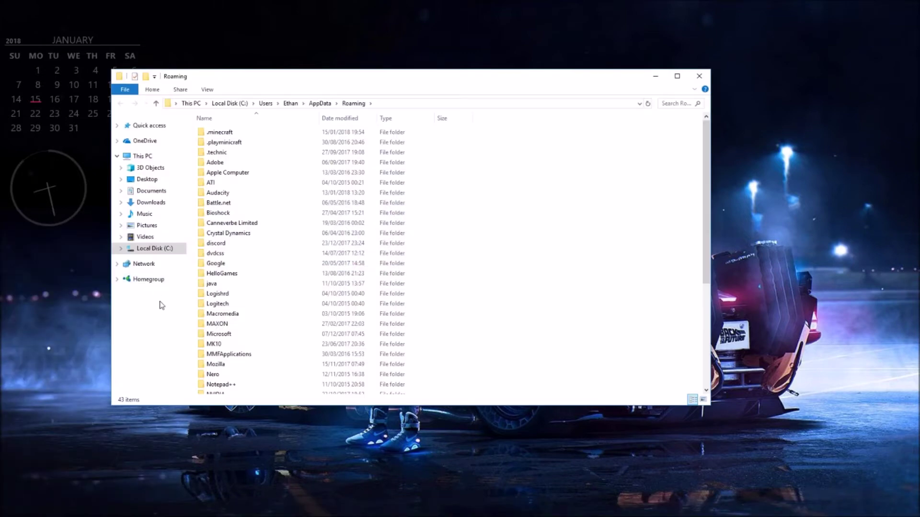
double_click(225, 134)
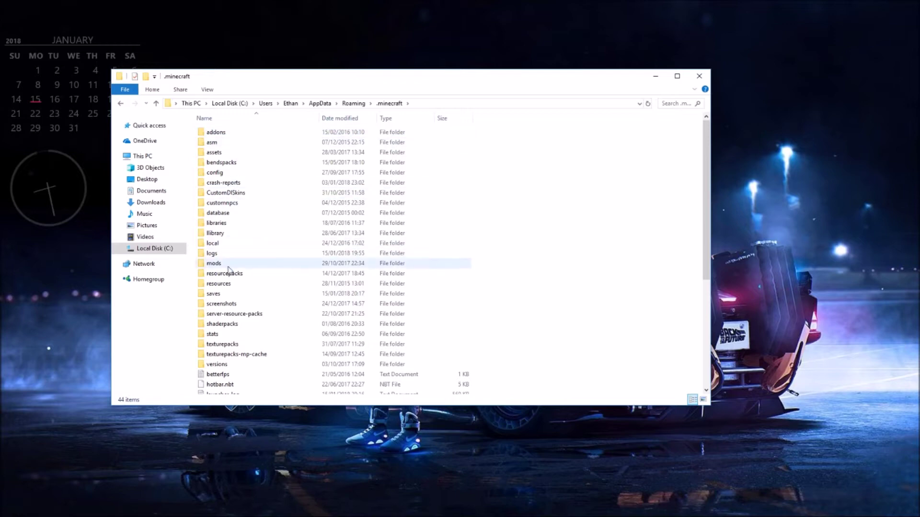
click(225, 295)
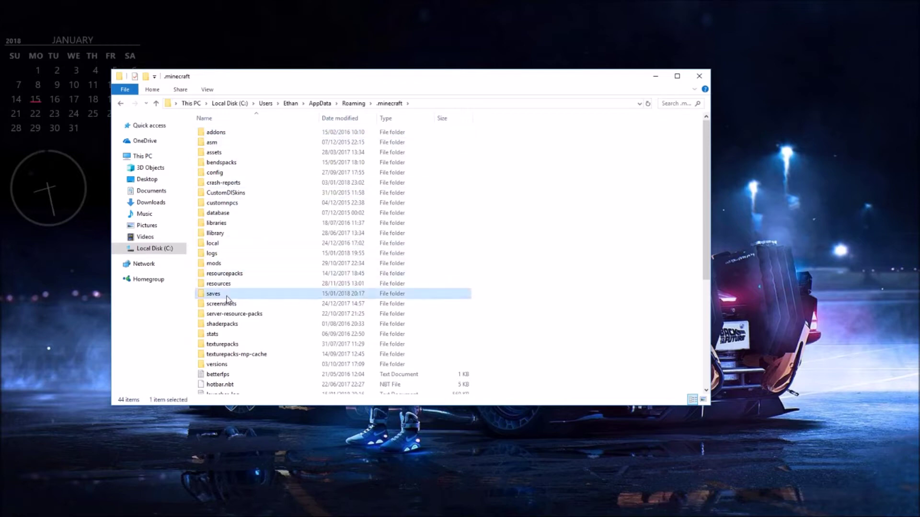
double_click(227, 298)
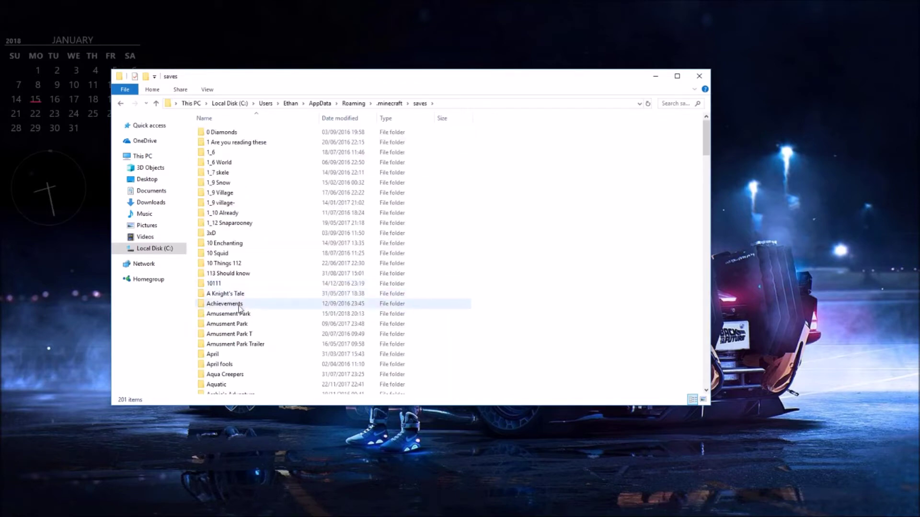
Step: Copy the Amusement Park world folder and go to the Music folder
click(226, 316)
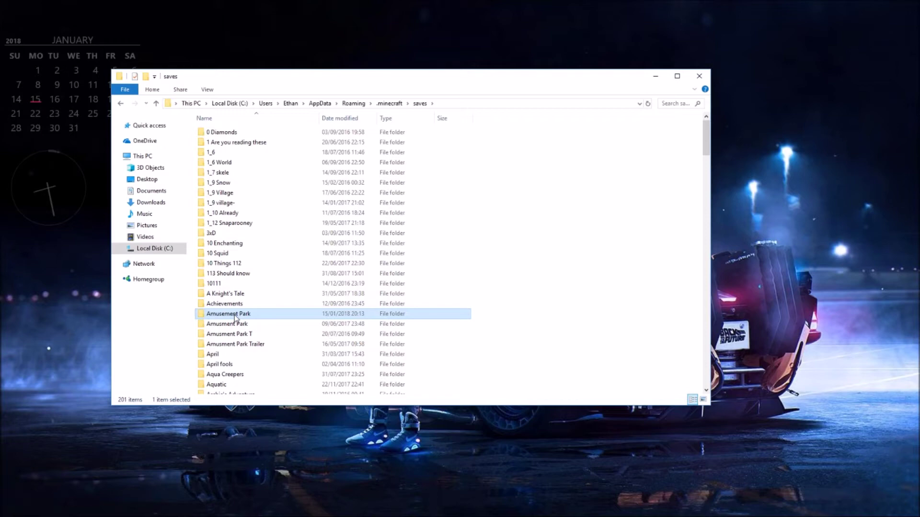
right_click(226, 318)
click(259, 257)
click(147, 214)
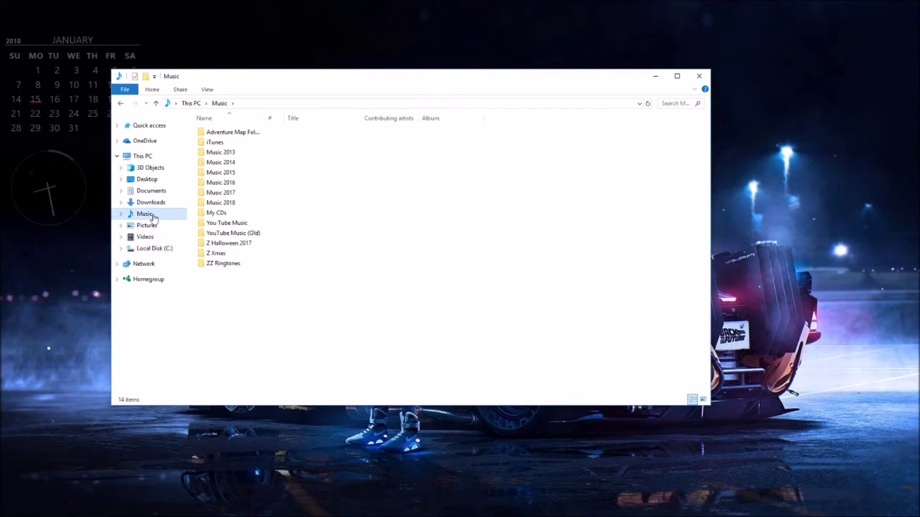
Step: Paste the Amusement Park world into Adventure Map Folder
click(230, 135)
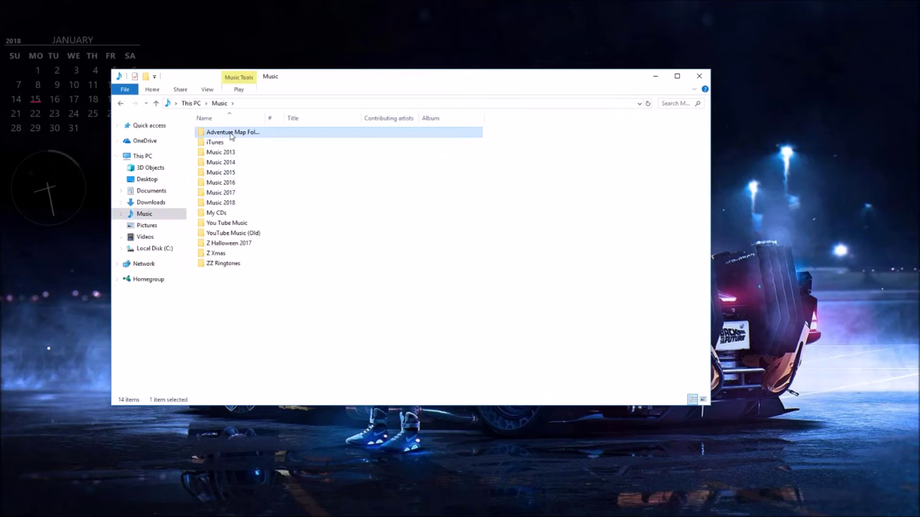
double_click(230, 136)
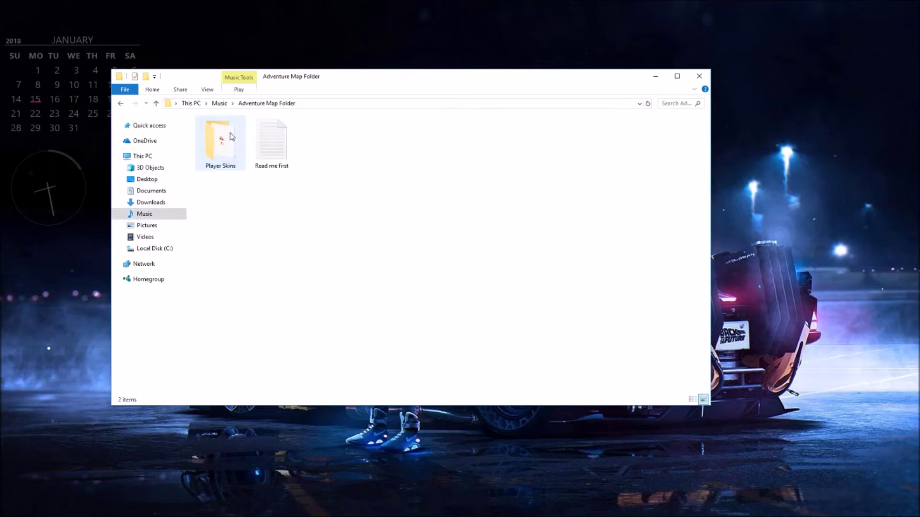
right_click(333, 204)
click(354, 268)
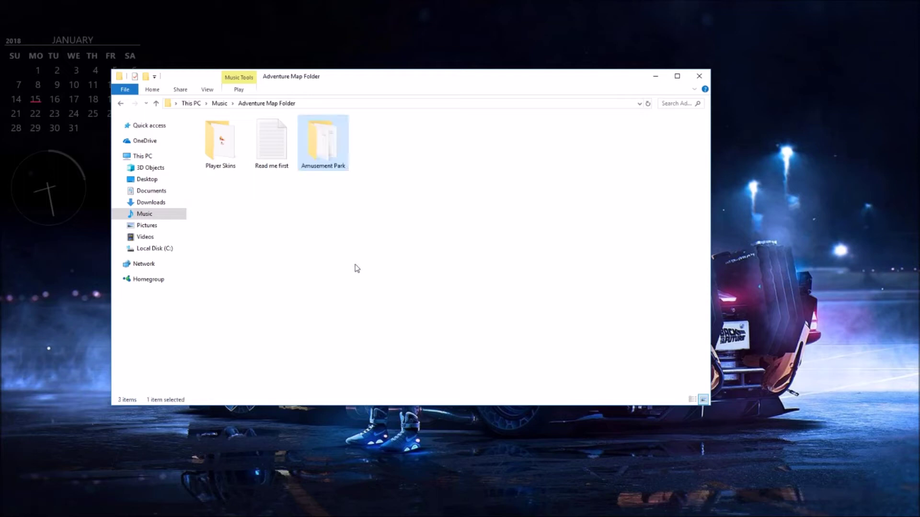
click(358, 248)
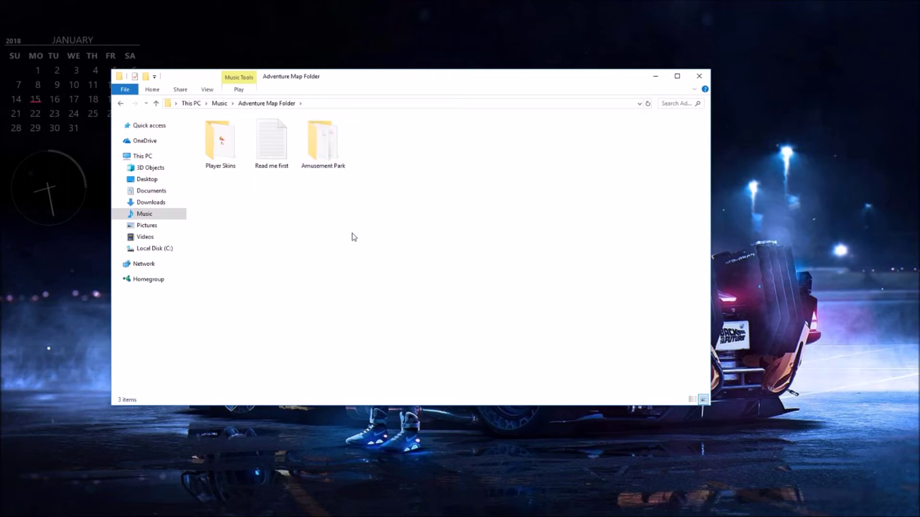
Step: Look through the Player Skins folder and the Read me first text file
click(227, 165)
double_click(229, 165)
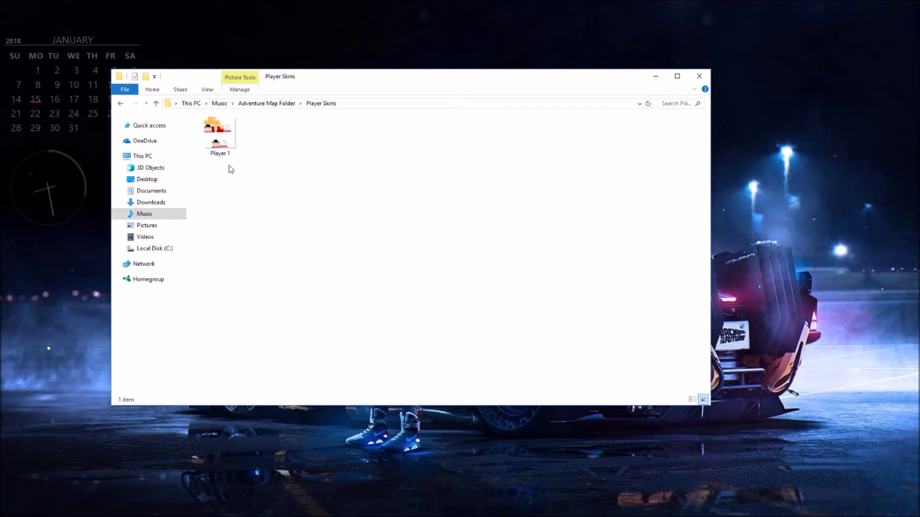
click(120, 104)
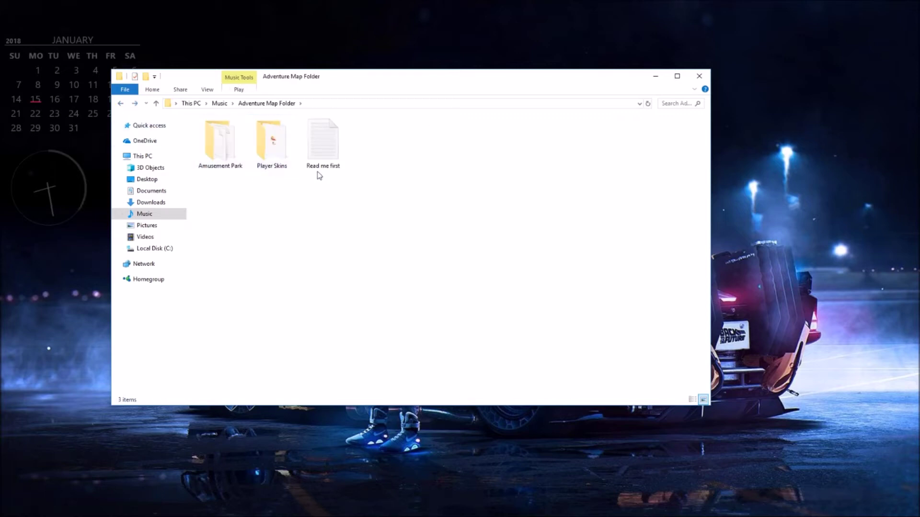
double_click(332, 168)
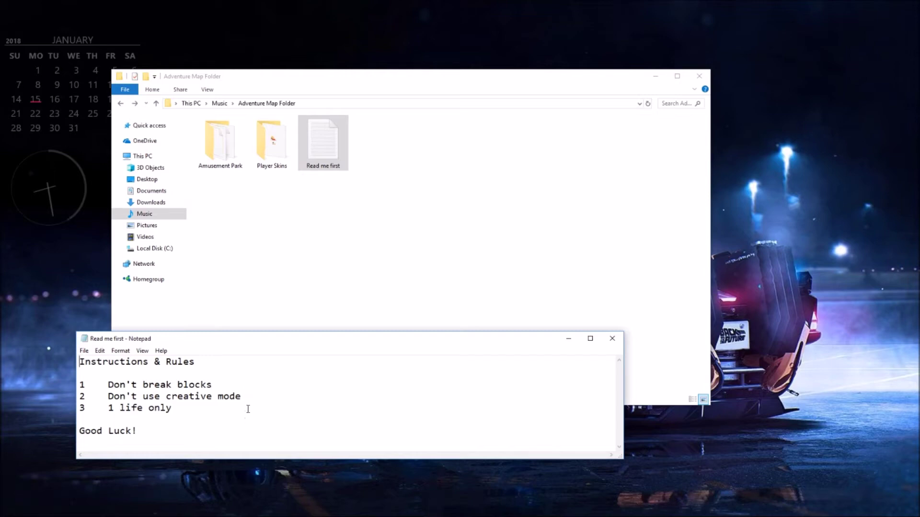
click(611, 339)
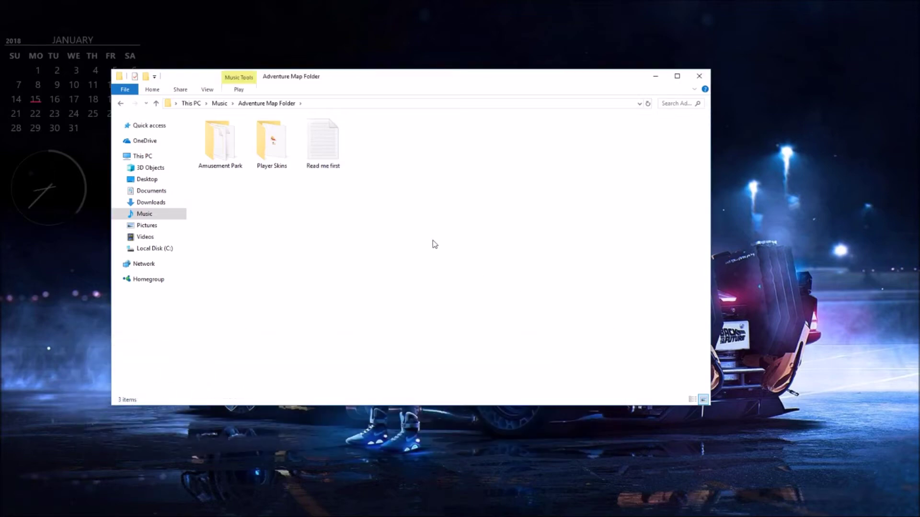
Step: Back in Music, rename Adventure Map Folder to 'Amusement Park'
click(121, 104)
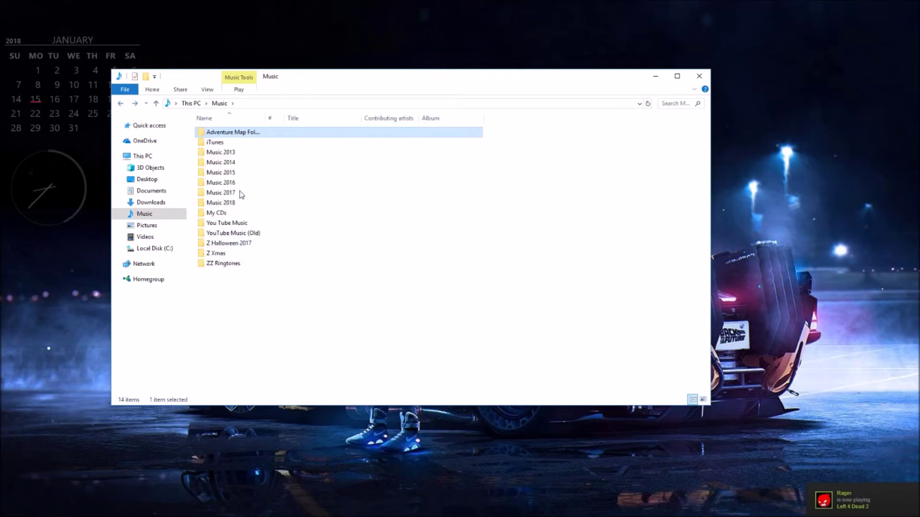
right_click(228, 133)
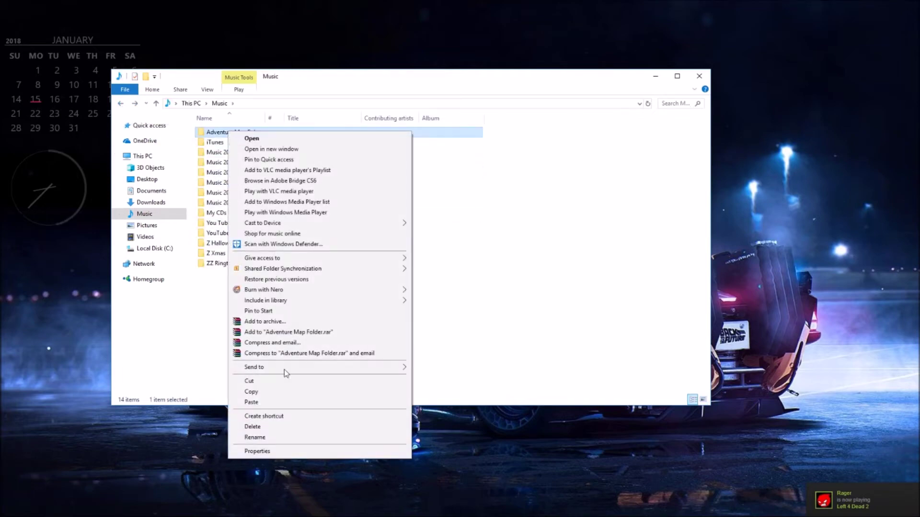
click(254, 437)
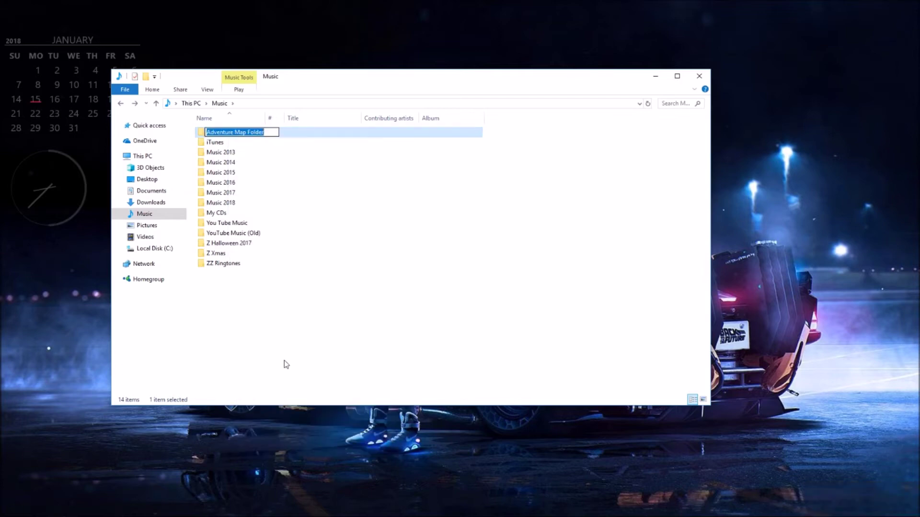
key(BackSpace)
text(A)
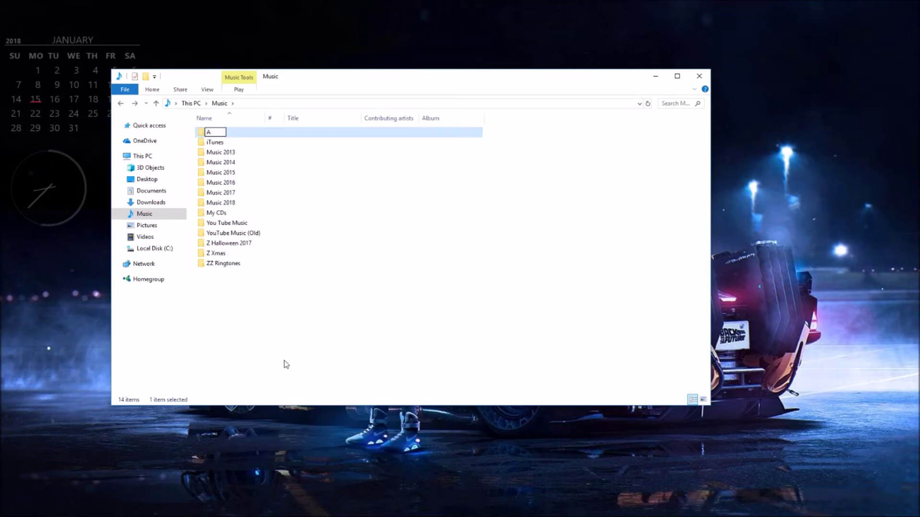
text(musemen)
text(t Park)
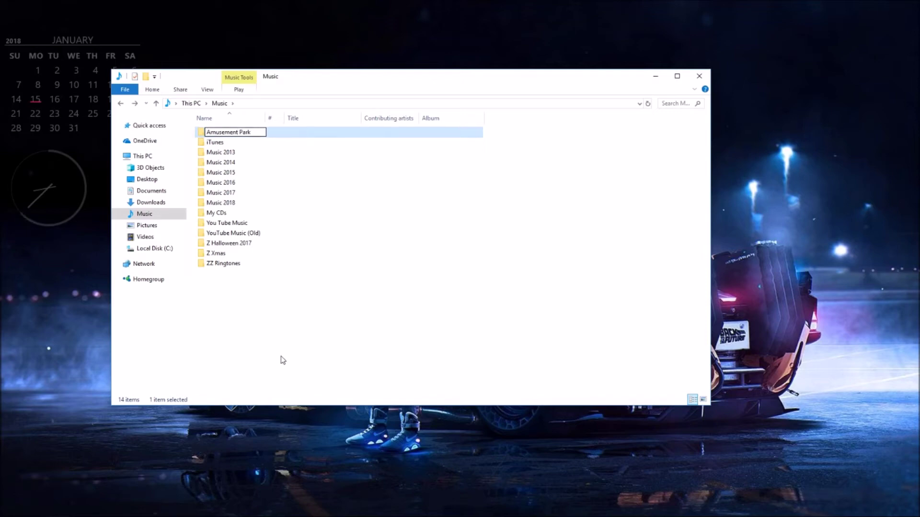
click(281, 359)
click(241, 137)
right_click(241, 136)
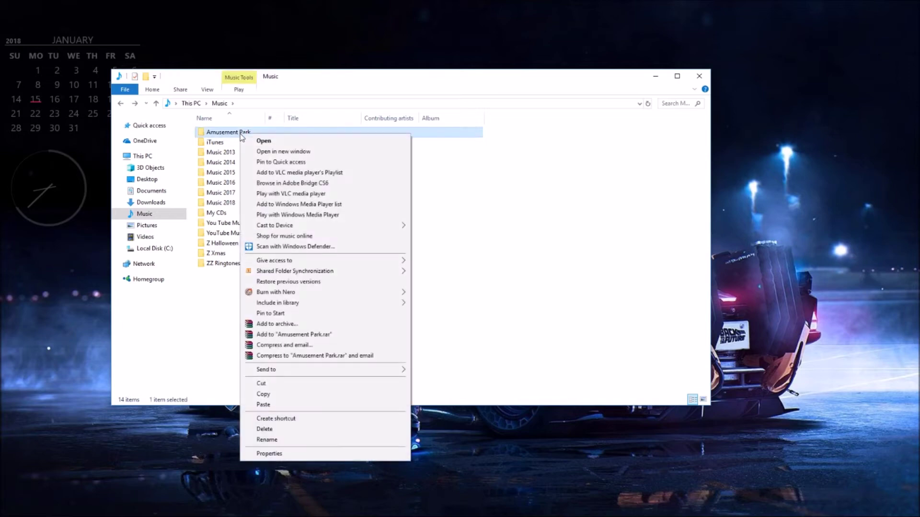
Step: Use WinRAR's Add to archive to pack the folder as Amusement Park.rar in RAR format
click(277, 325)
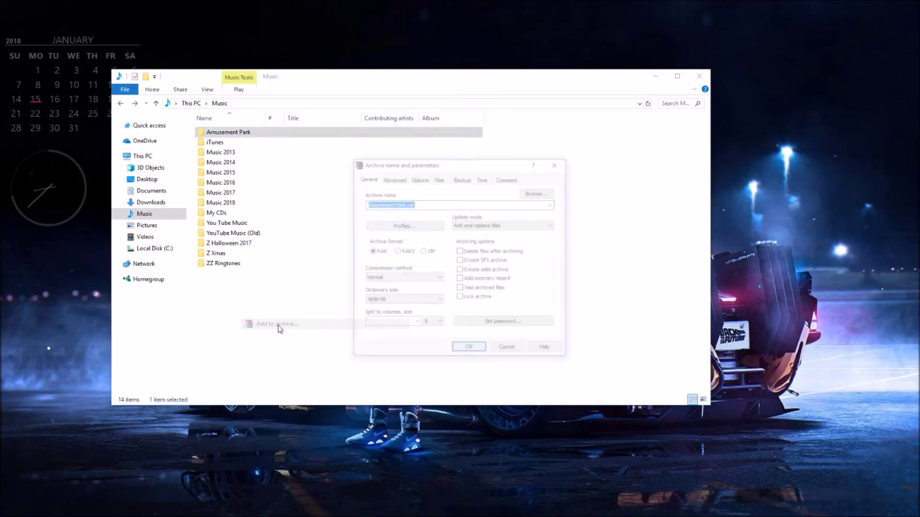
click(464, 349)
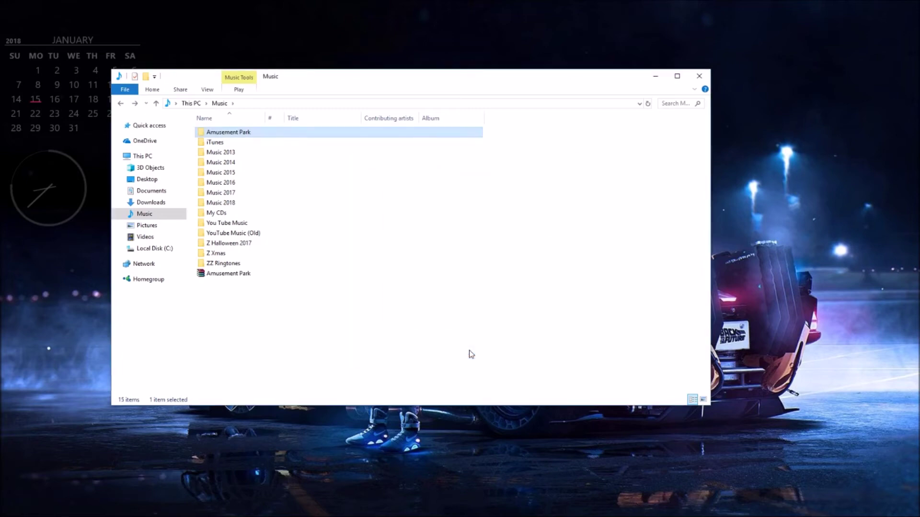
click(232, 278)
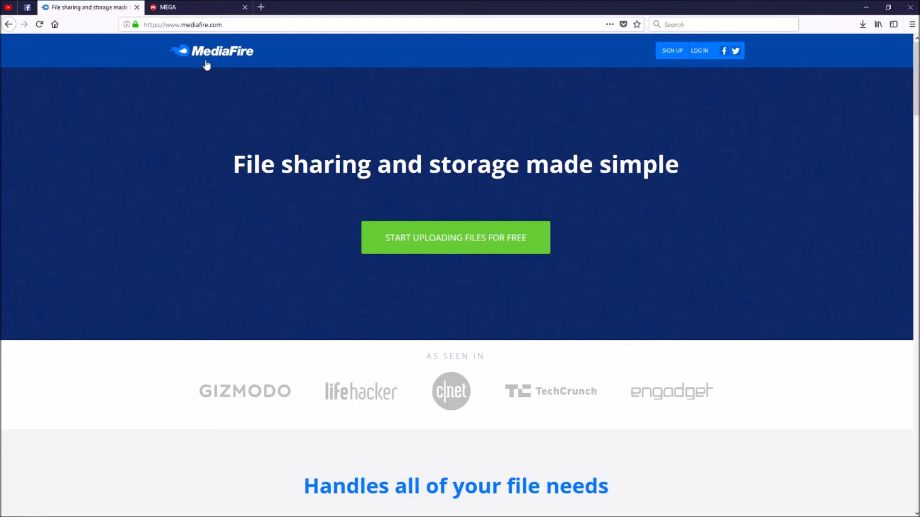
Step: Close the MEGA tab and choose Start Uploading Files For Free on MediaFire
click(182, 8)
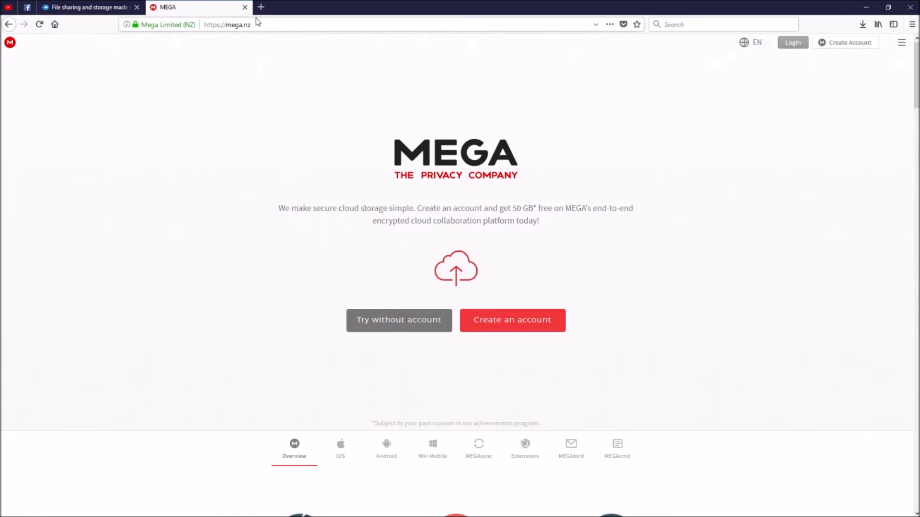
click(244, 7)
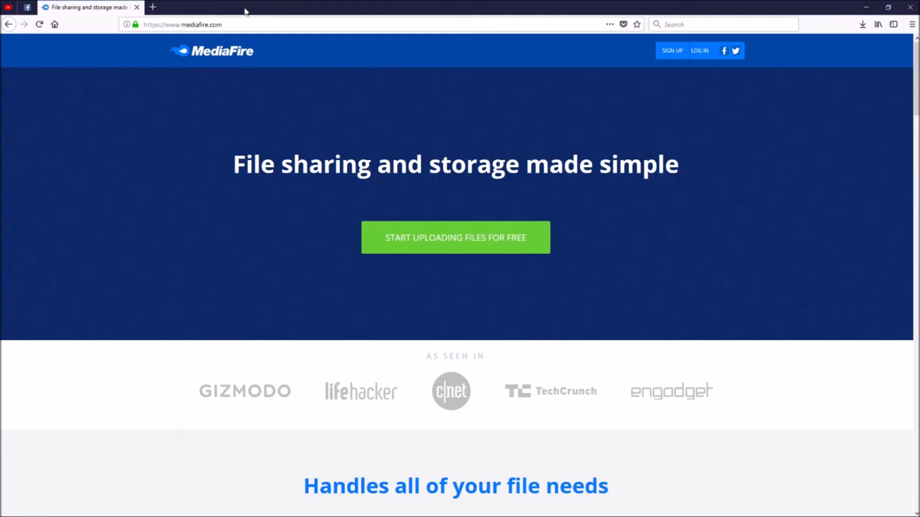
click(461, 248)
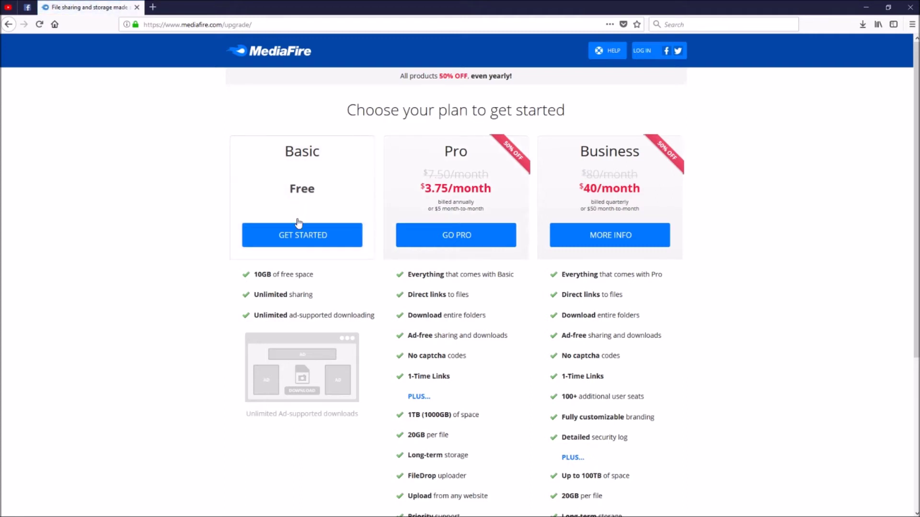
Step: Pick the free Basic plan and upload Amusement Park.rar from the computer
click(295, 247)
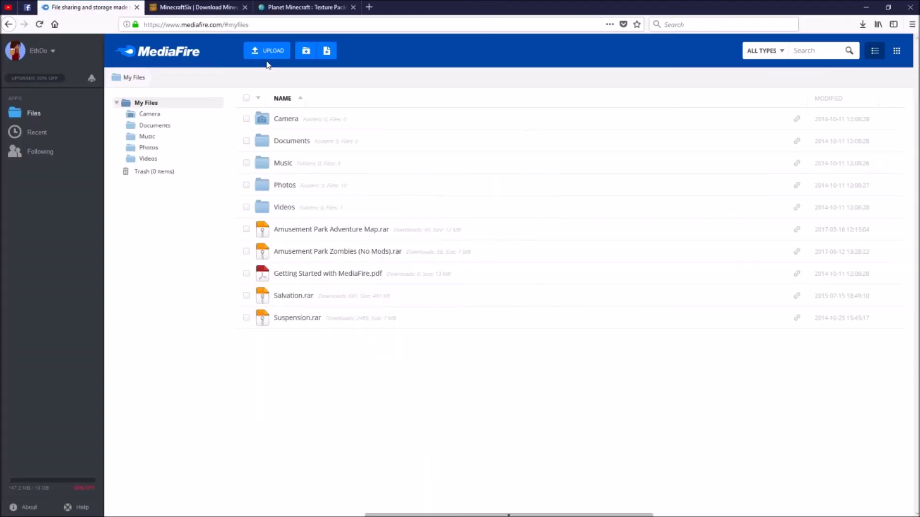
click(271, 58)
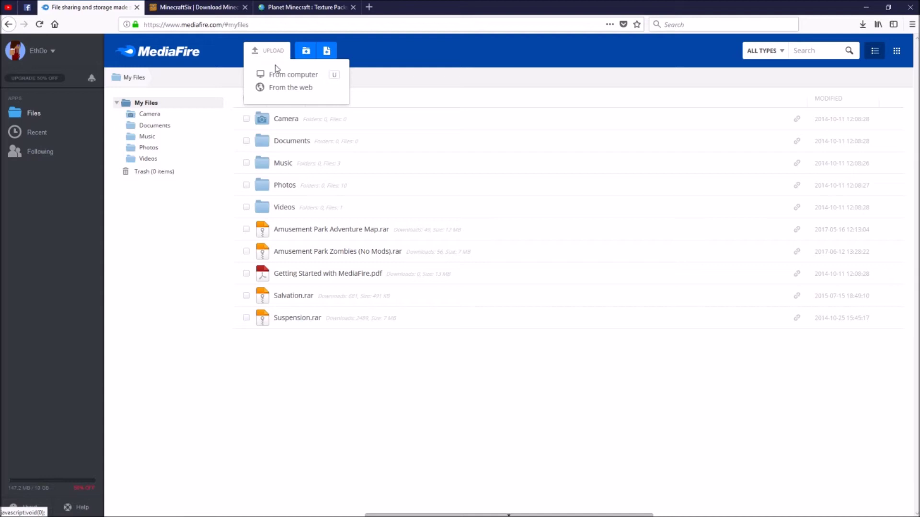
click(281, 76)
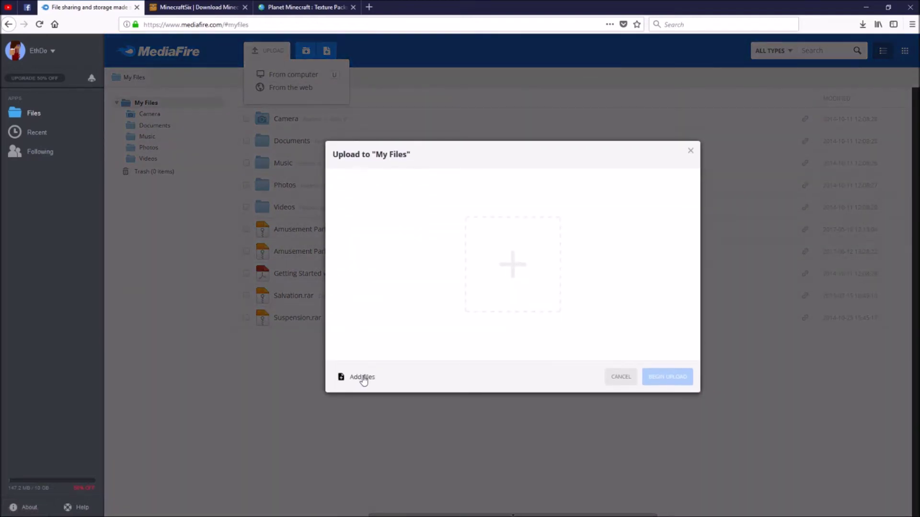
click(363, 379)
click(127, 209)
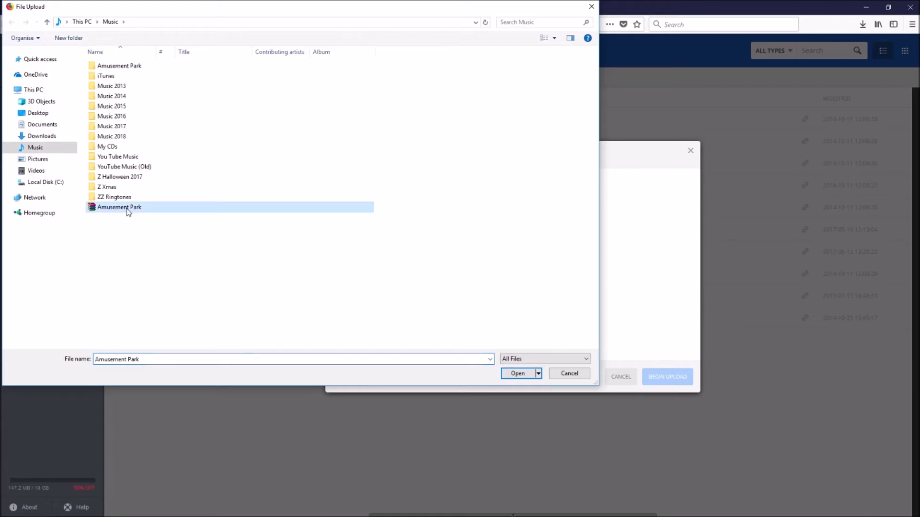
click(512, 374)
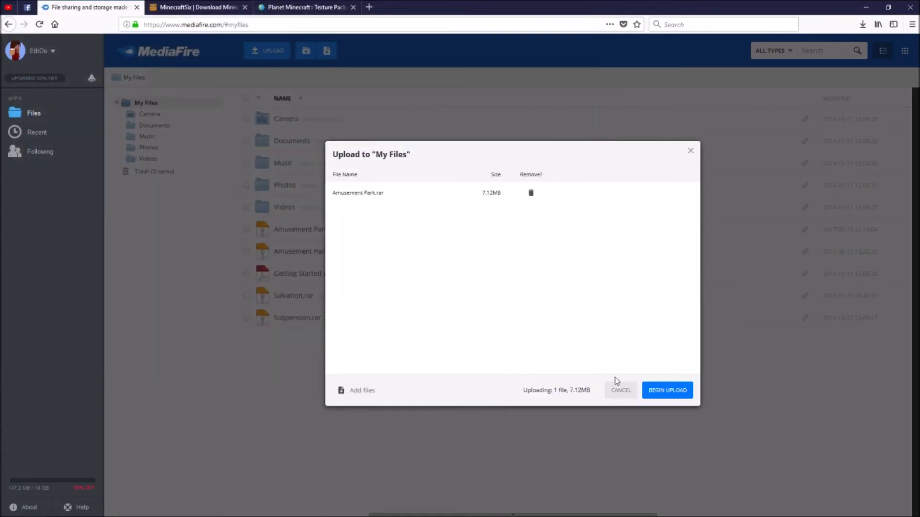
click(668, 391)
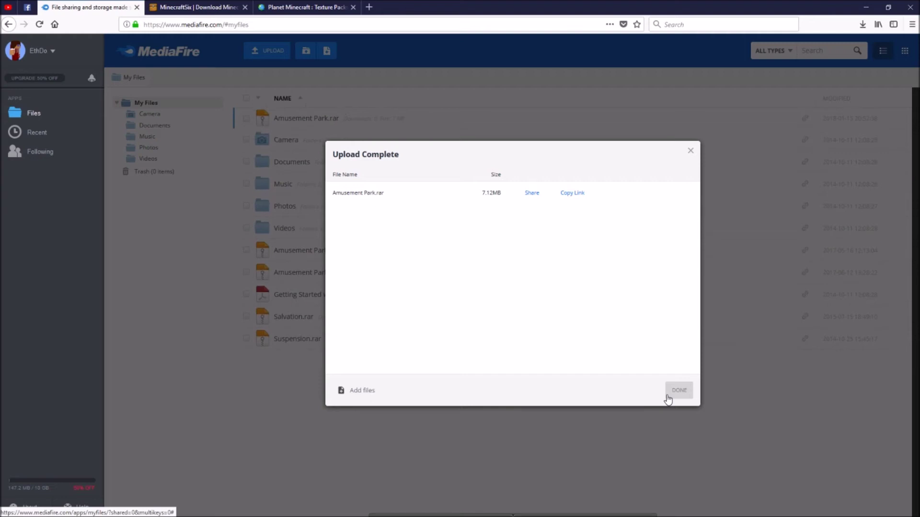
click(673, 394)
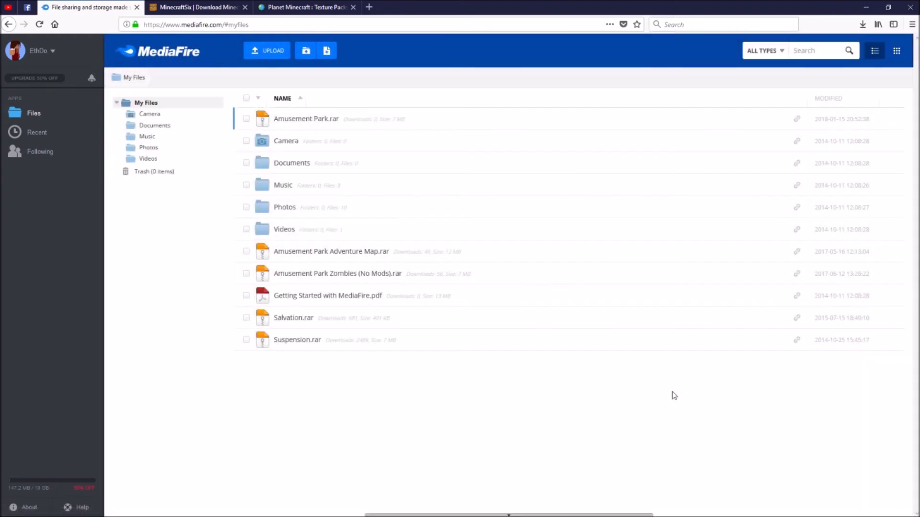
Step: Open Amusement Park.rar's download page, select its URL, and close the tab
click(338, 124)
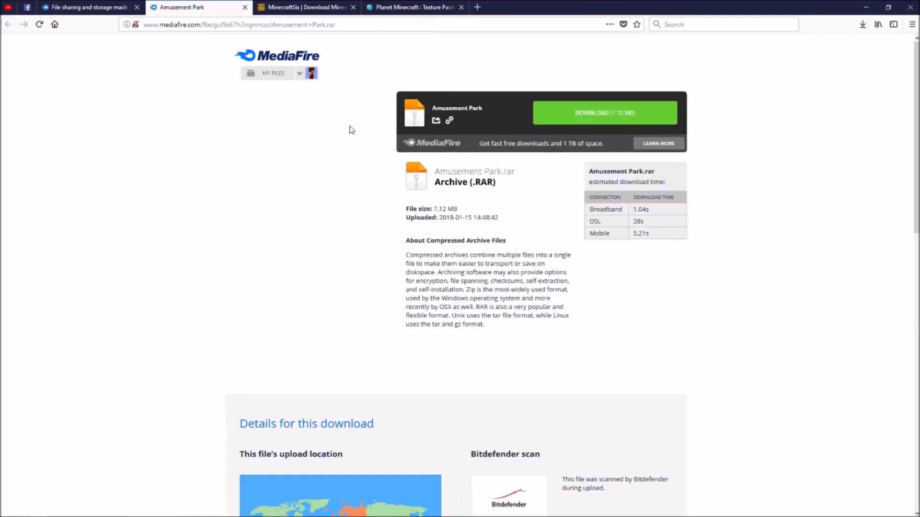
click(336, 26)
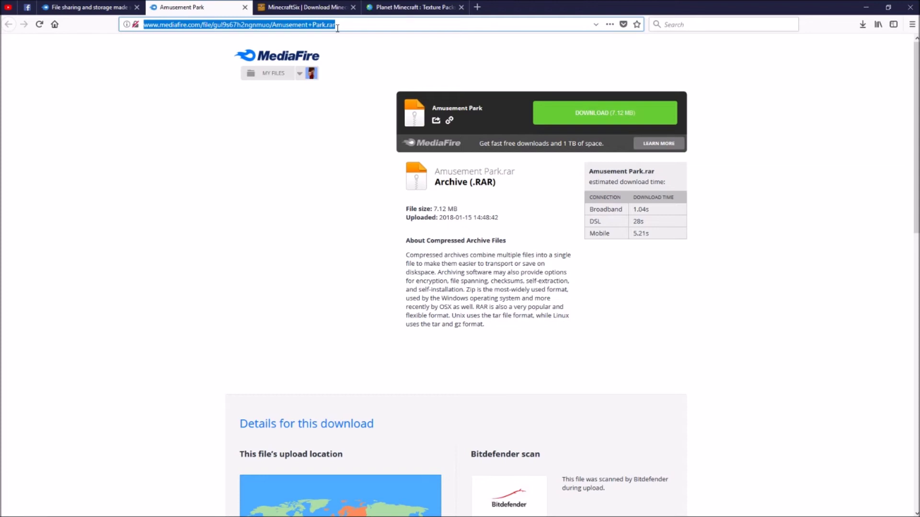
click(244, 8)
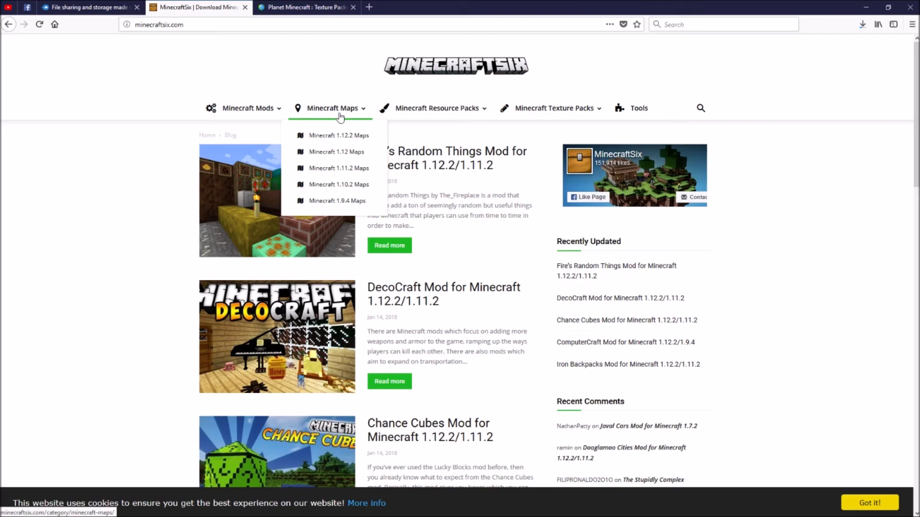
Step: Switch to the Planet Minecraft browser tab
click(281, 8)
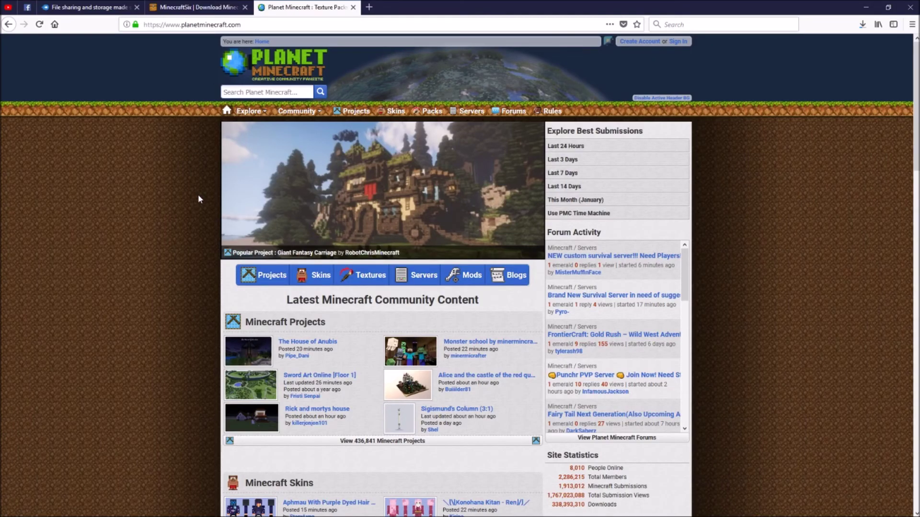